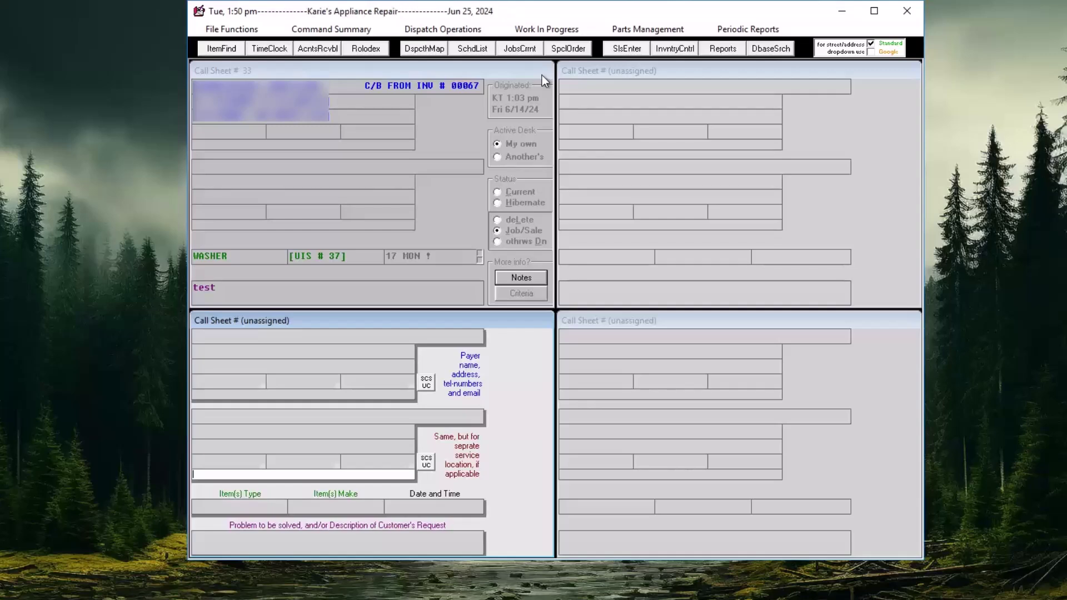
- Open the Finished-Forms Interface from the Work In Progress menu
click(562, 32)
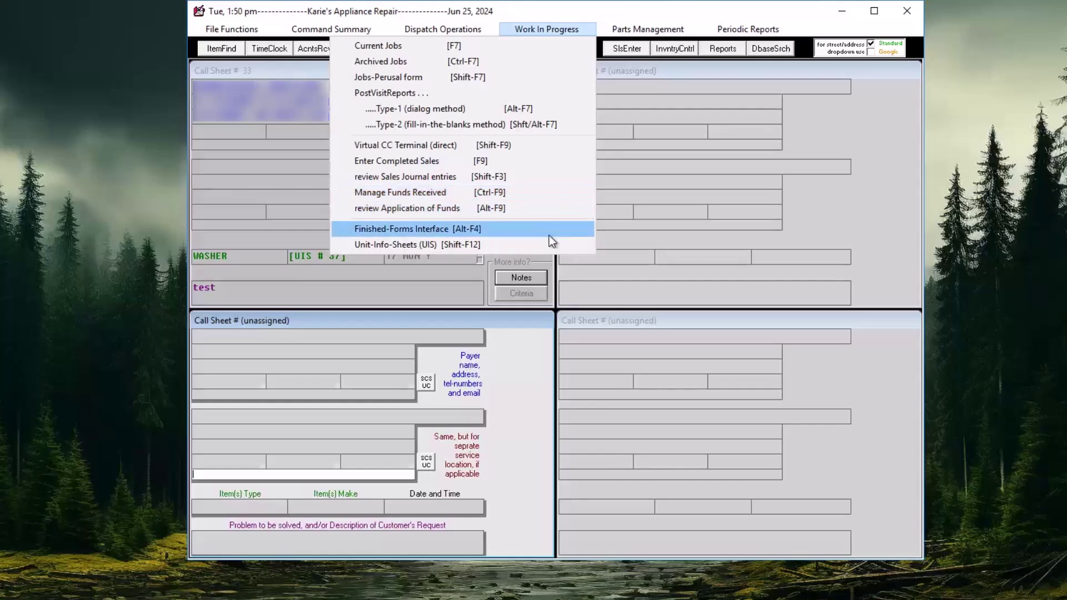
click(494, 228)
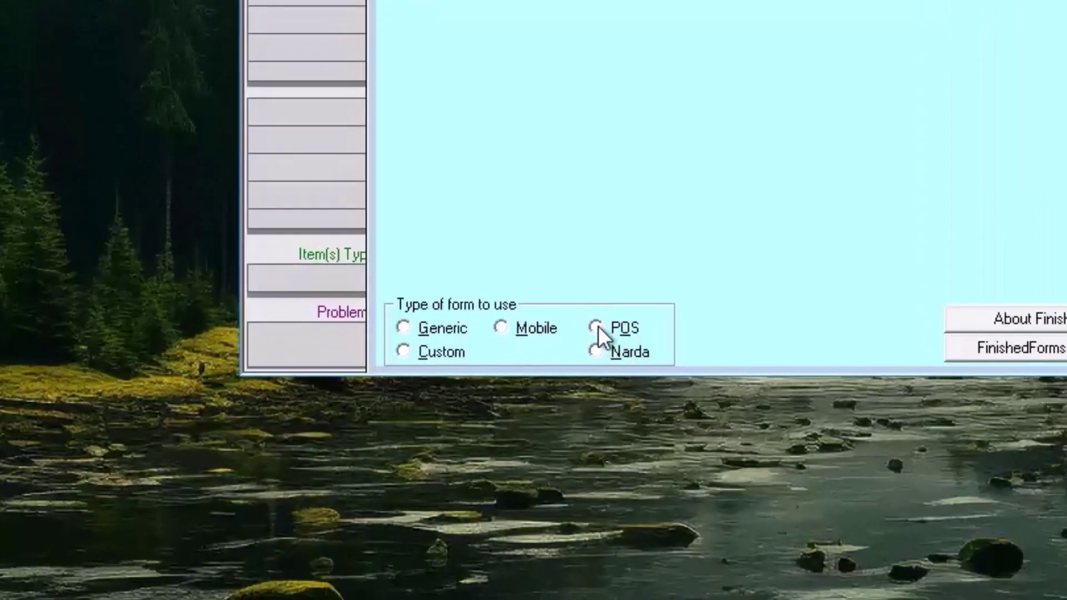
- Choose the POS form type and enter the salesperson's initial to create the ticket
click(598, 328)
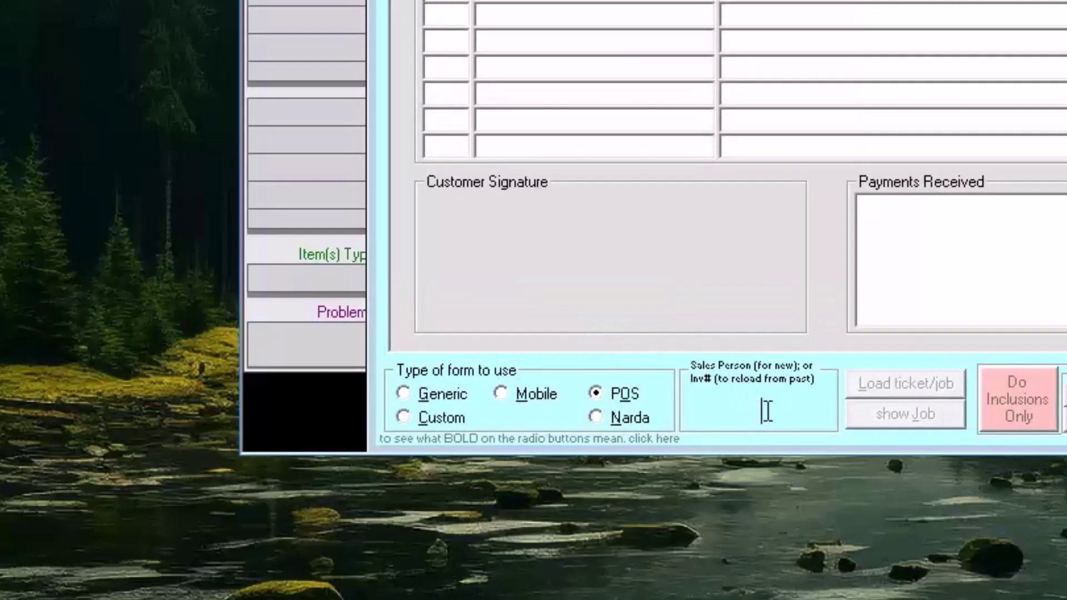
text(K)
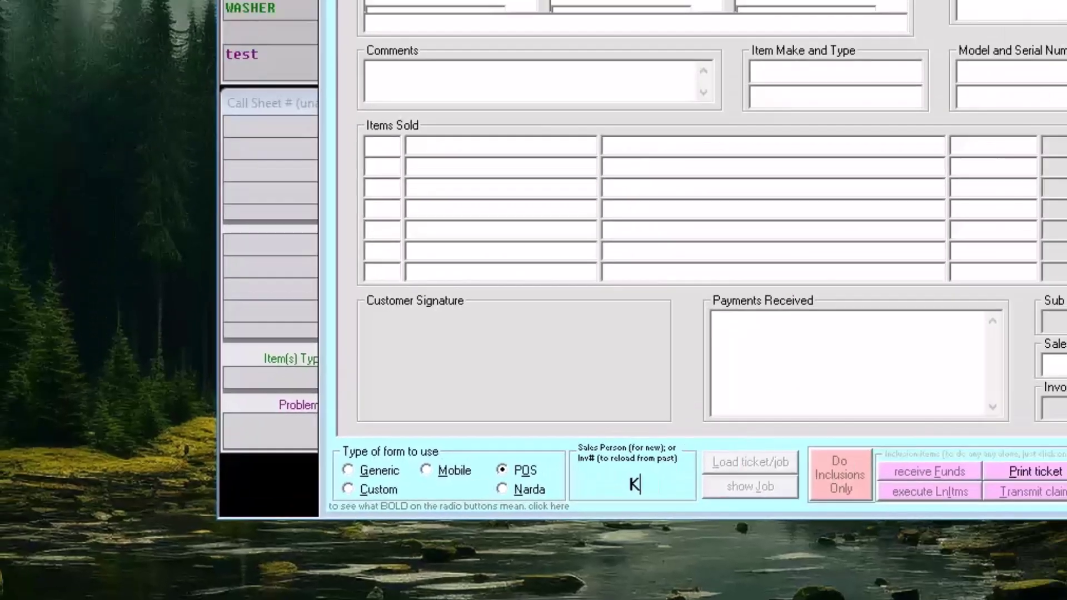
key(Return)
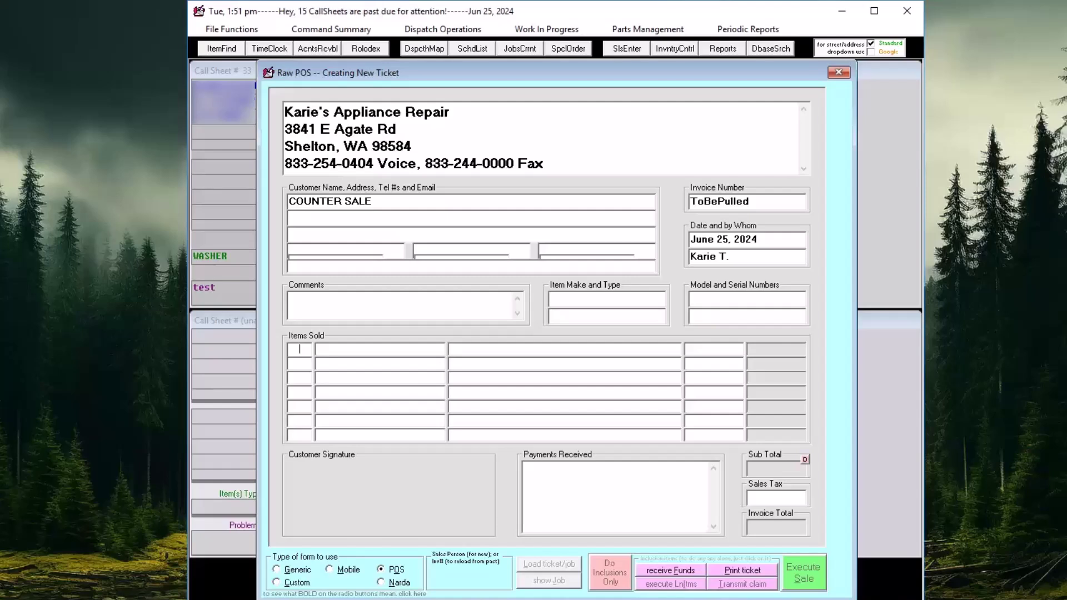
- Fill line 1 with quantity 1, part 'candy', description 'Snickers Bar', price 3.00
click(302, 349)
text(1)
key(Tab)
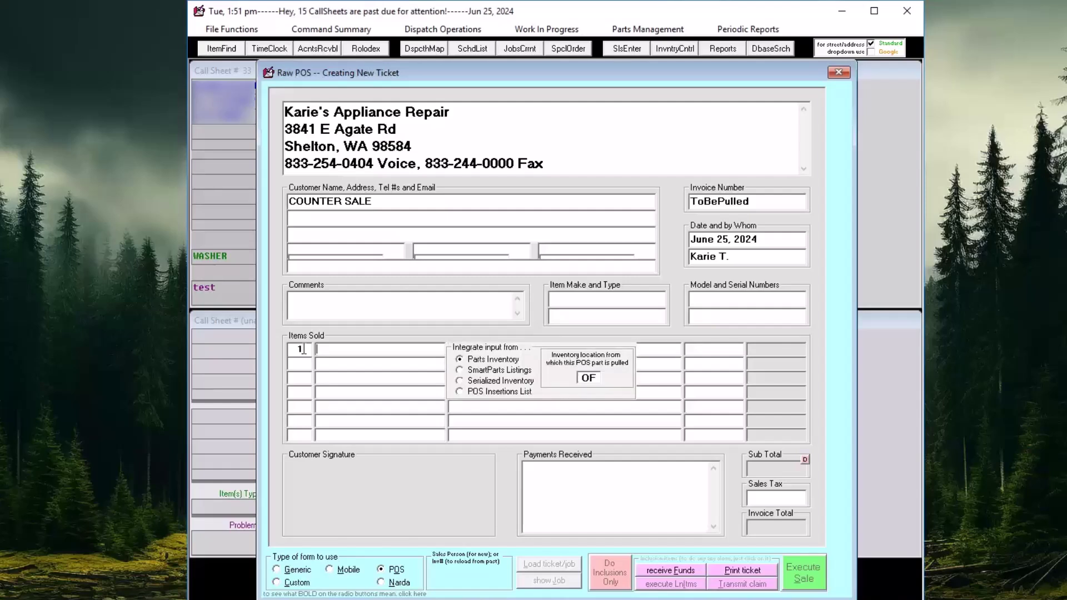
text(candy)
key(Tab)
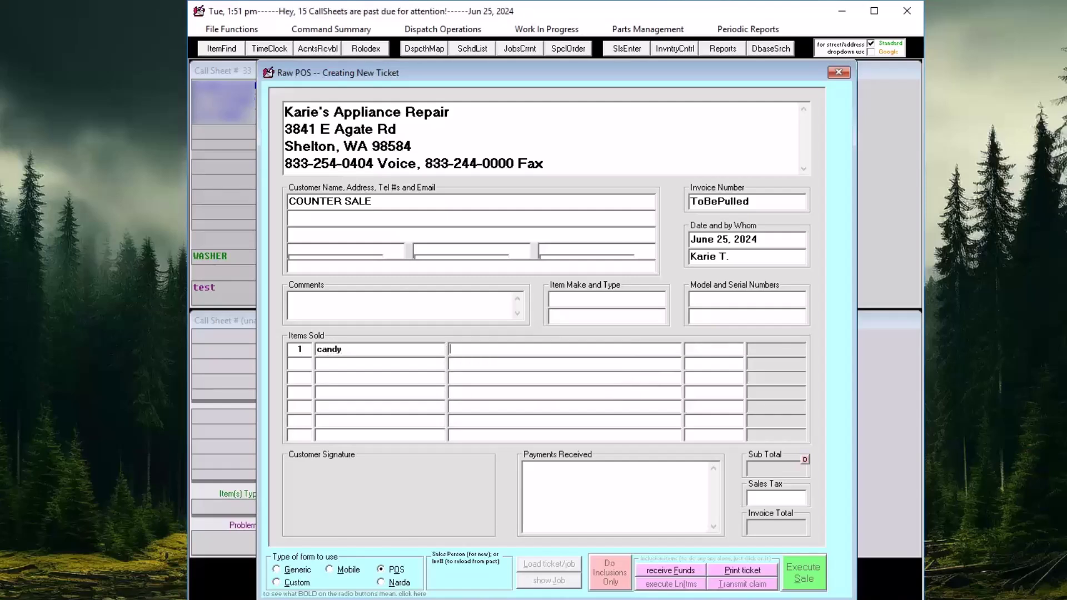
text(Snickers Bar)
key(Tab)
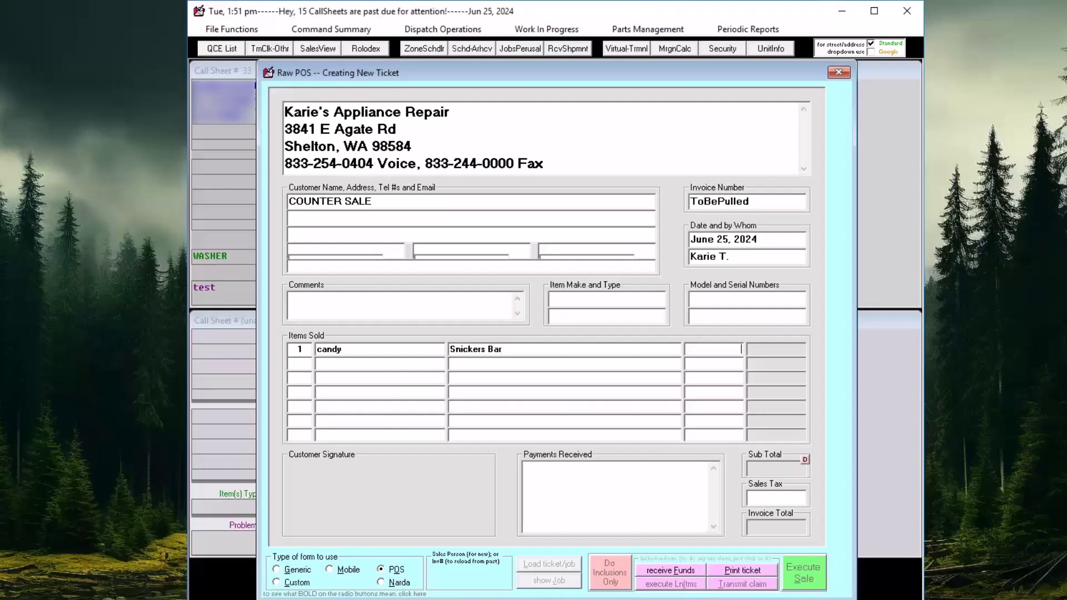
text(3.00)
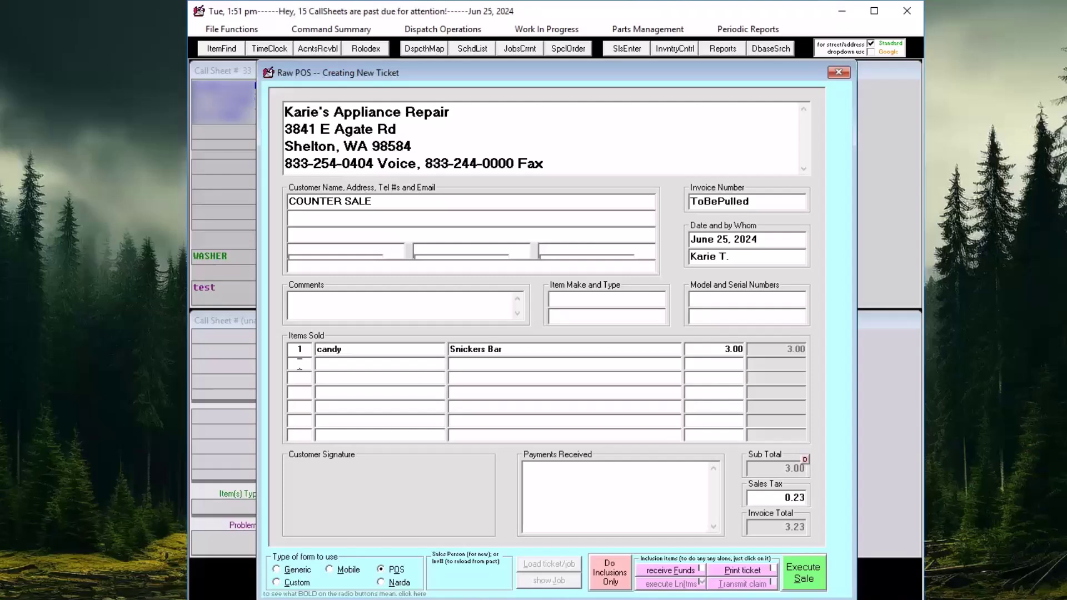
- Add a second line: quantity 1 of part 341241 BELT, DRIVE
text(1)
key(Tab)
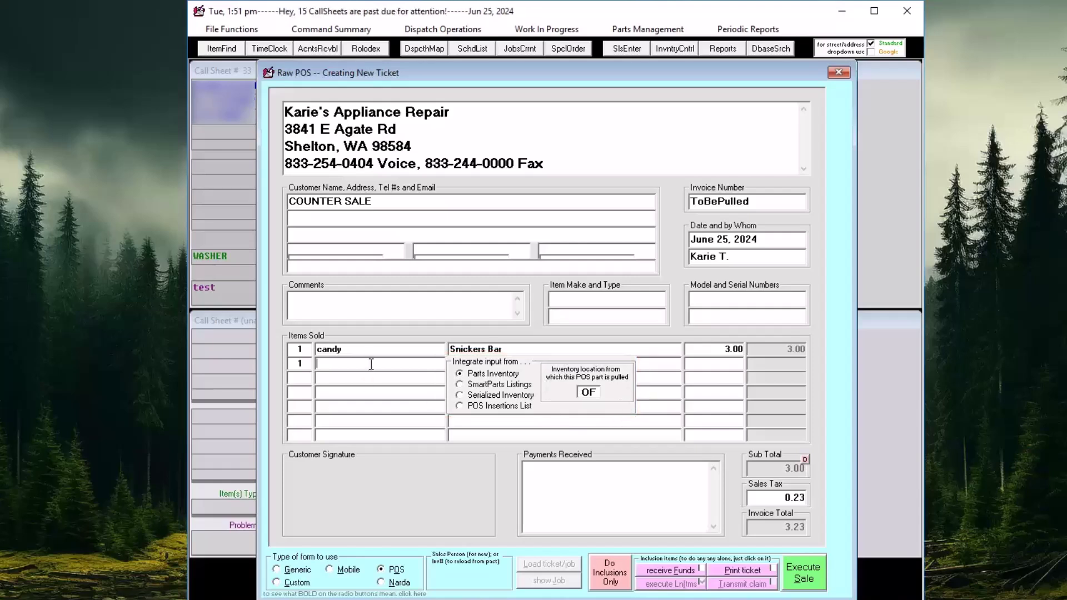
text(34)
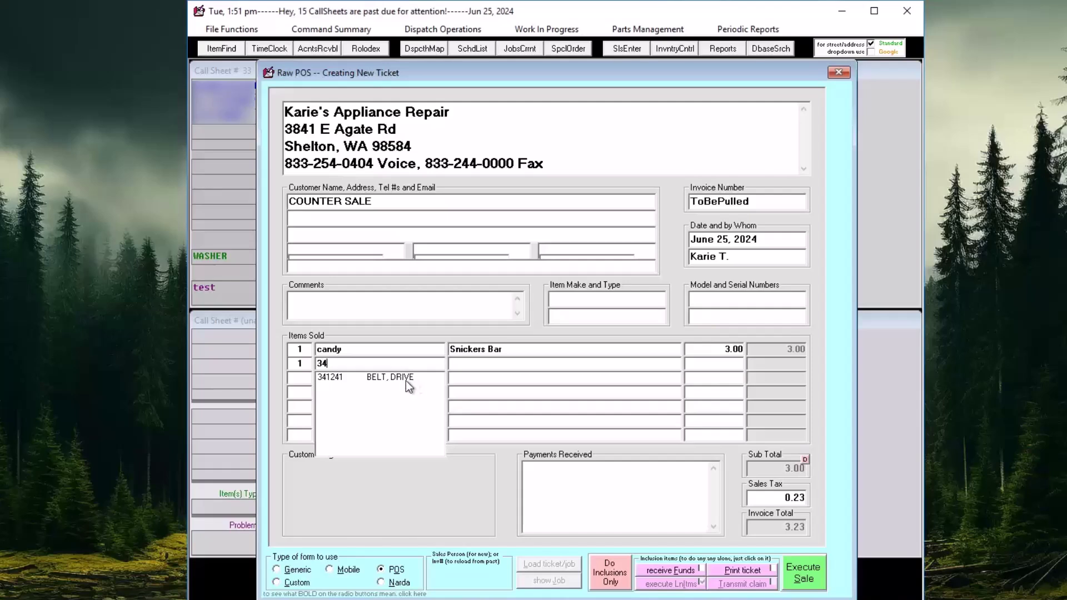
click(405, 381)
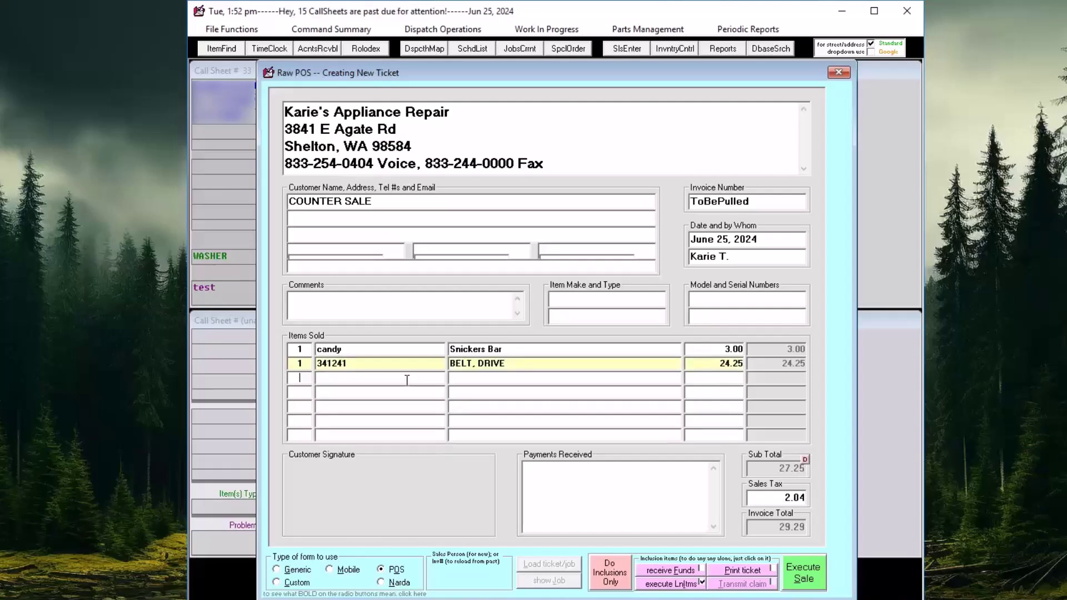
- Flag the drive belt line to pull from parts inventory at location OF
click(545, 364)
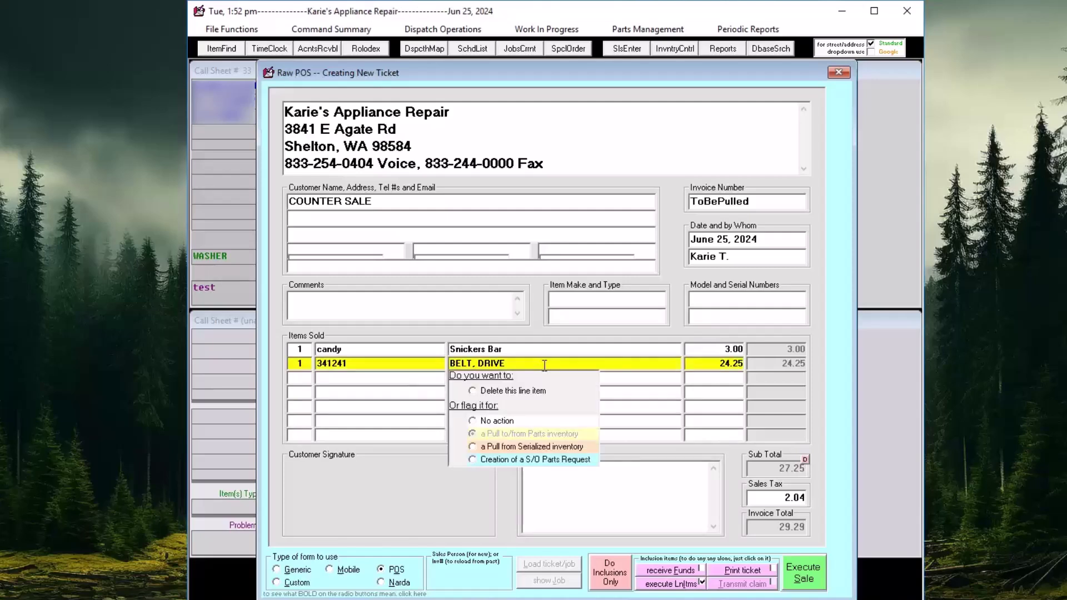
click(473, 422)
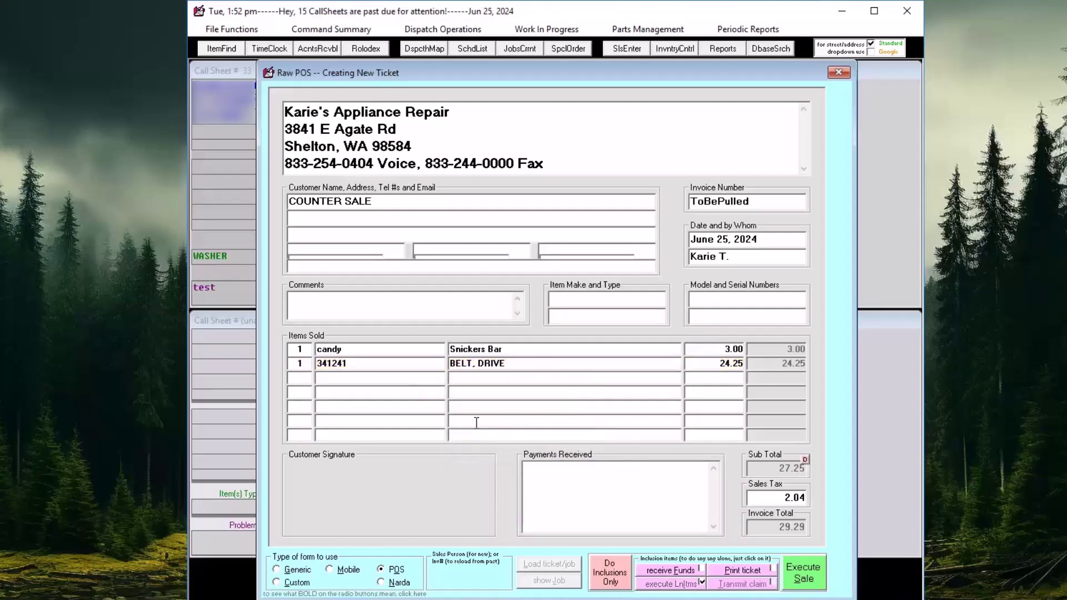
click(549, 364)
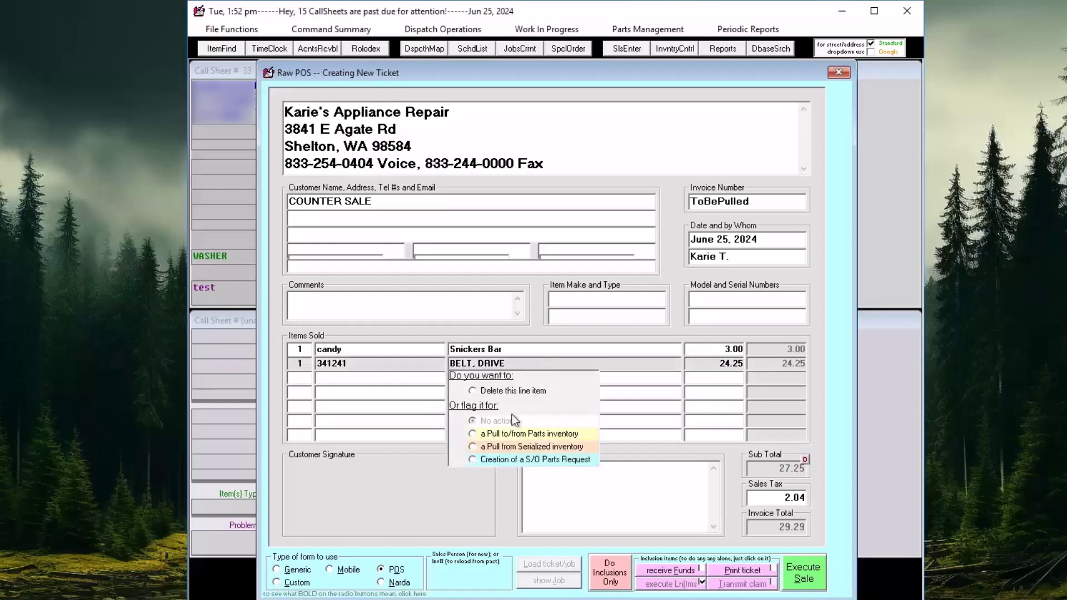
click(481, 433)
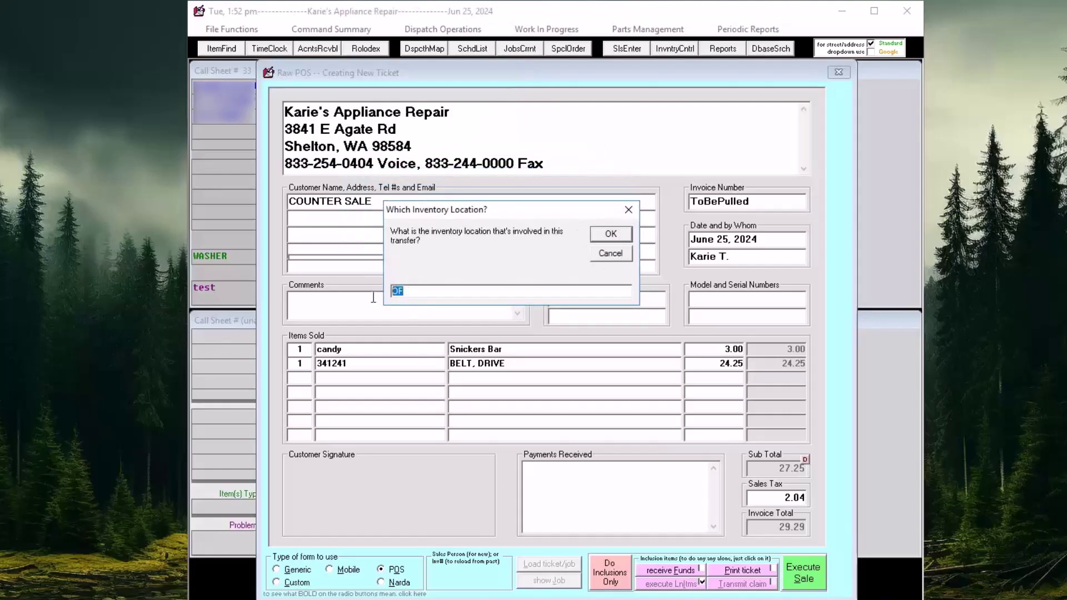
click(608, 235)
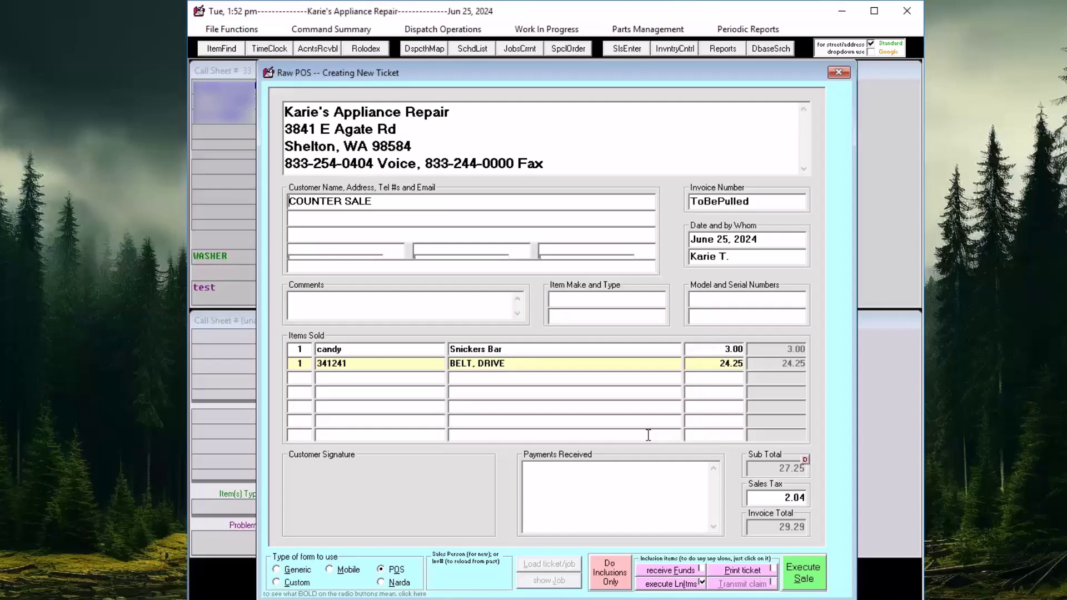
drag(781, 498, 818, 495)
- Receive a Cash payment of 29.29, clearing the balance and producing invoice -00167
click(685, 567)
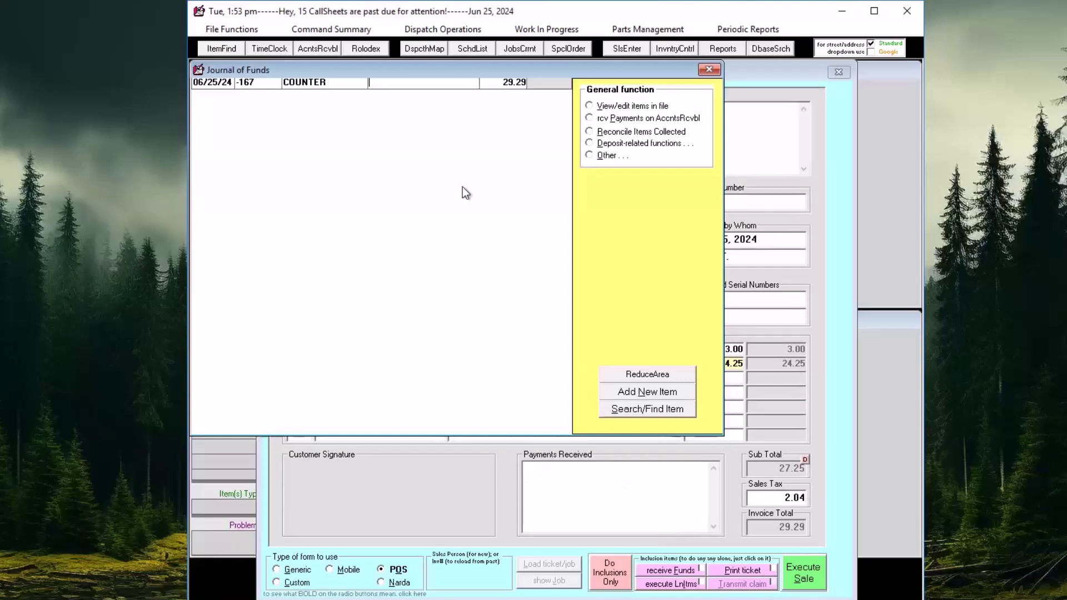
text(Cash)
key(Tab)
key(Return)
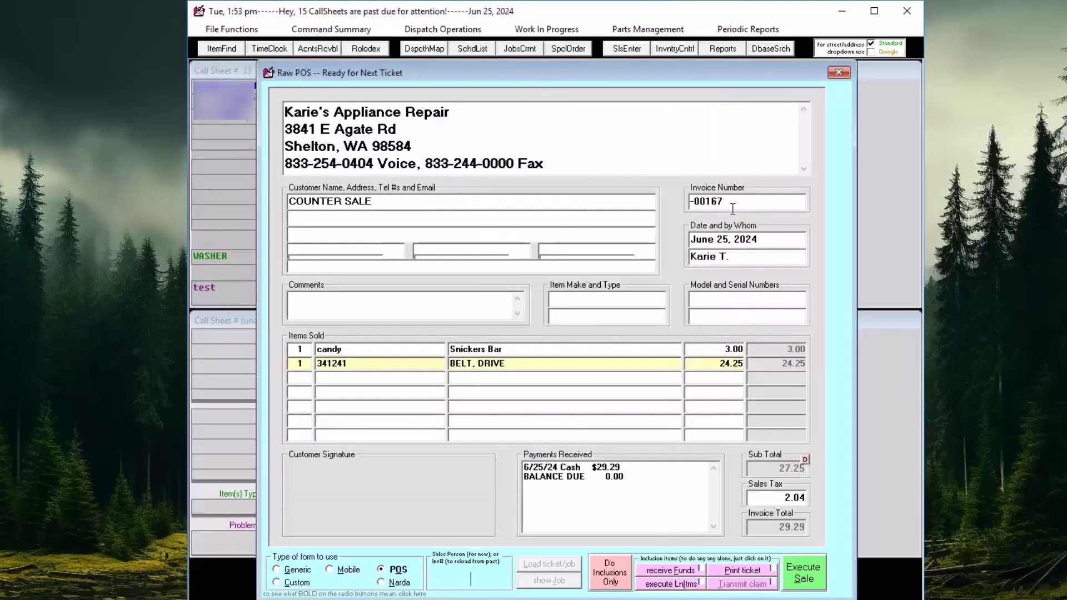
drag(734, 203, 683, 211)
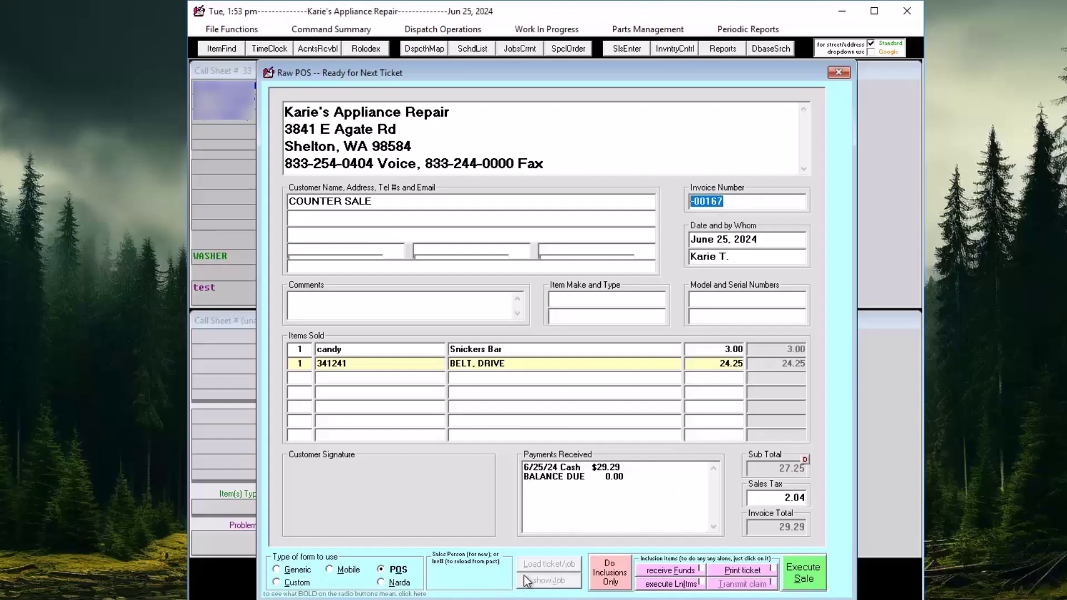
- Look up past invoice -00165, then reload invoice -00167 for editing
click(467, 580)
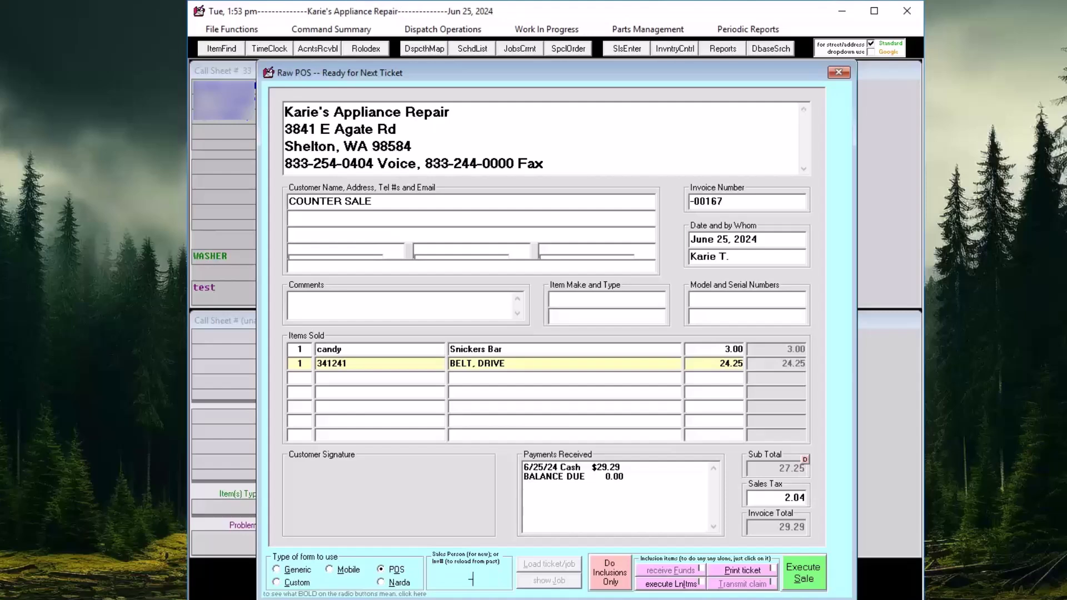
text(-00165)
key(Return)
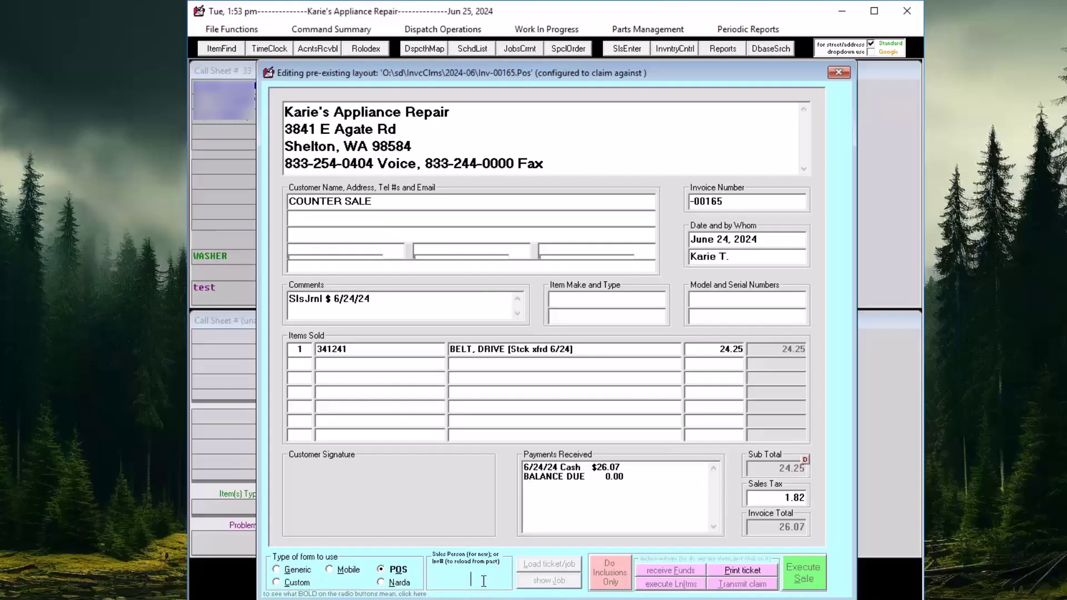
text(-00167)
key(Return)
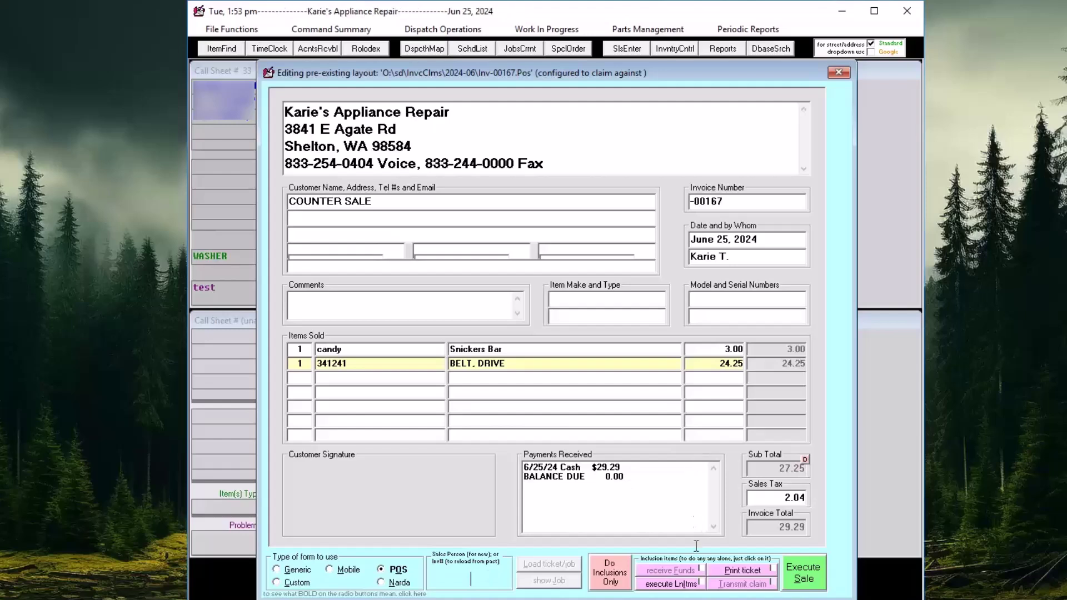
- Execute the line items, approving the inventory operation that transfers the belt out of OF
click(673, 584)
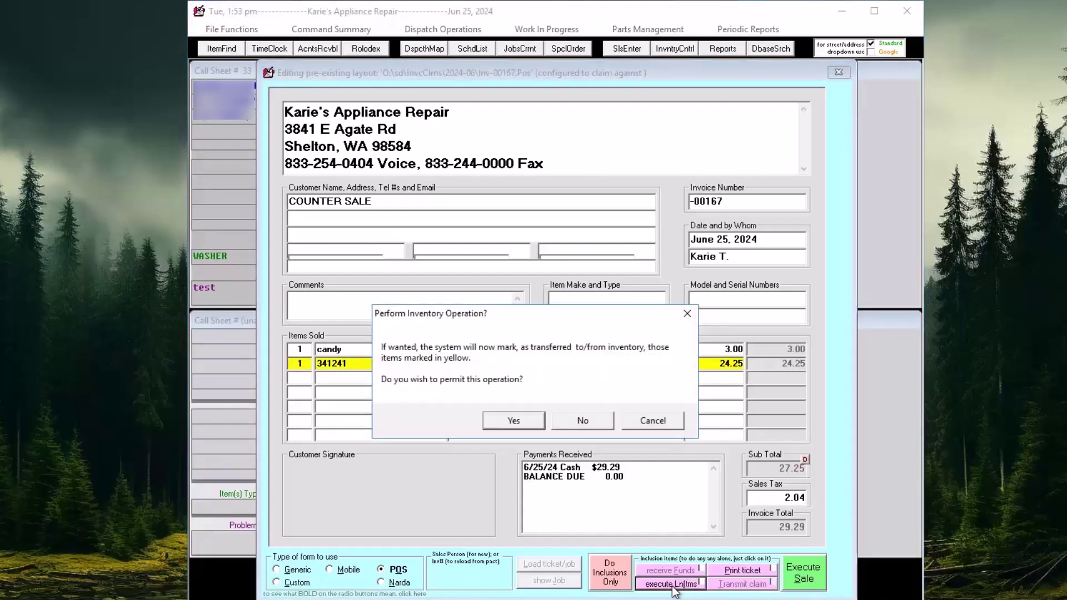
click(512, 421)
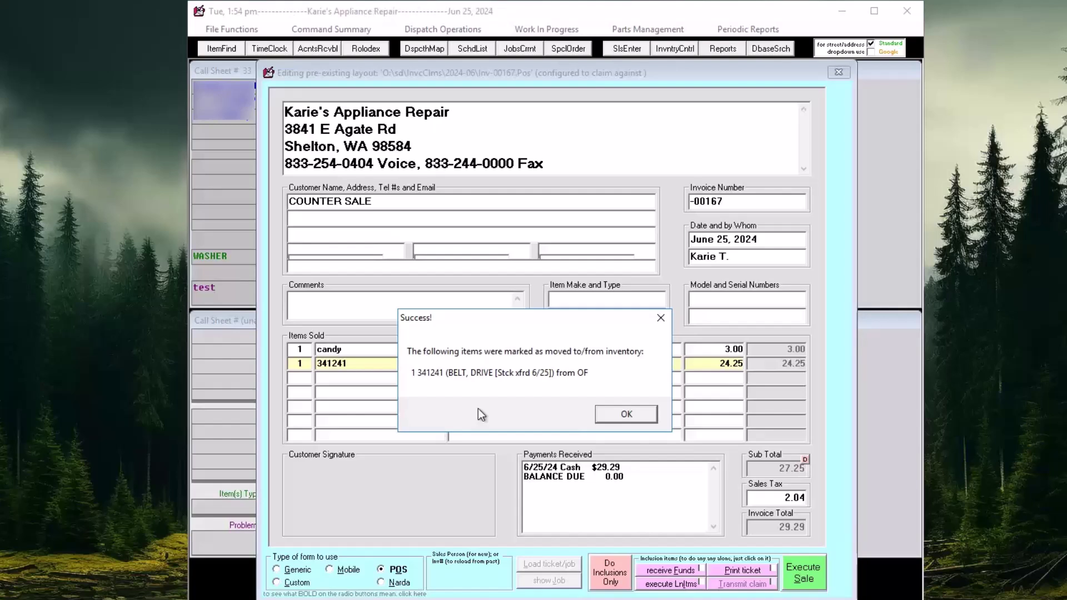
click(632, 418)
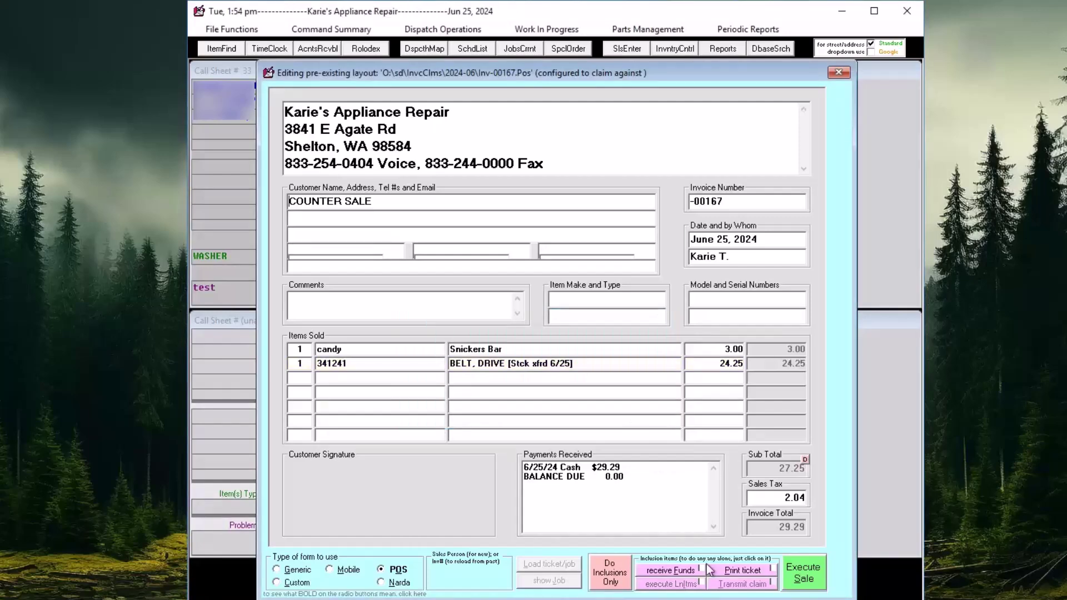
- Execute the sale, correcting the journal entry total from '29,29' to 29.29, and save it
click(806, 581)
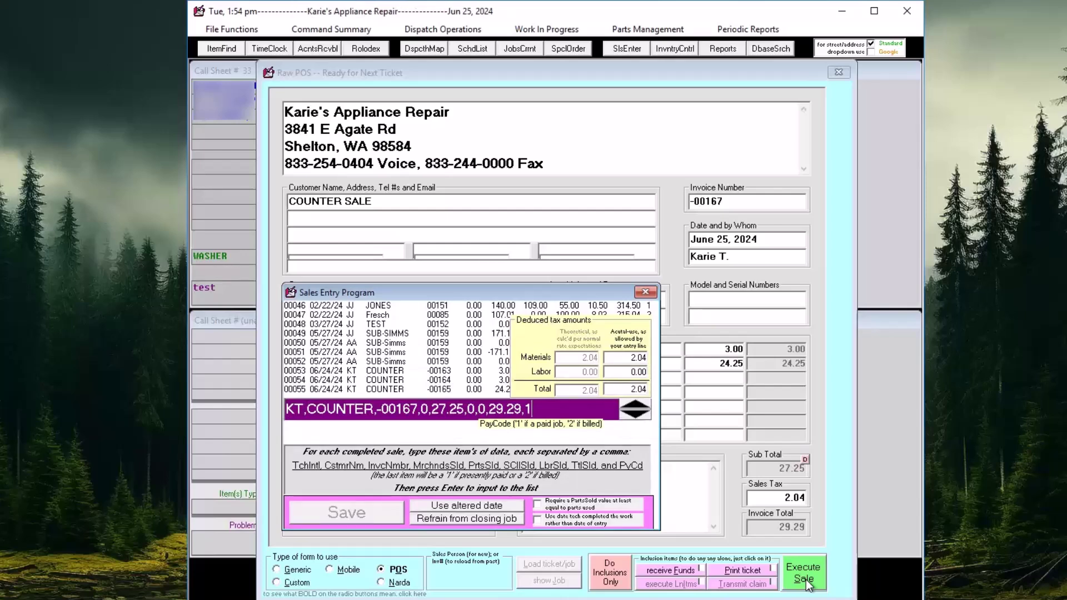
click(298, 410)
double_click(298, 410)
click(488, 410)
key(shift+End)
text(29.29,1)
key(Return)
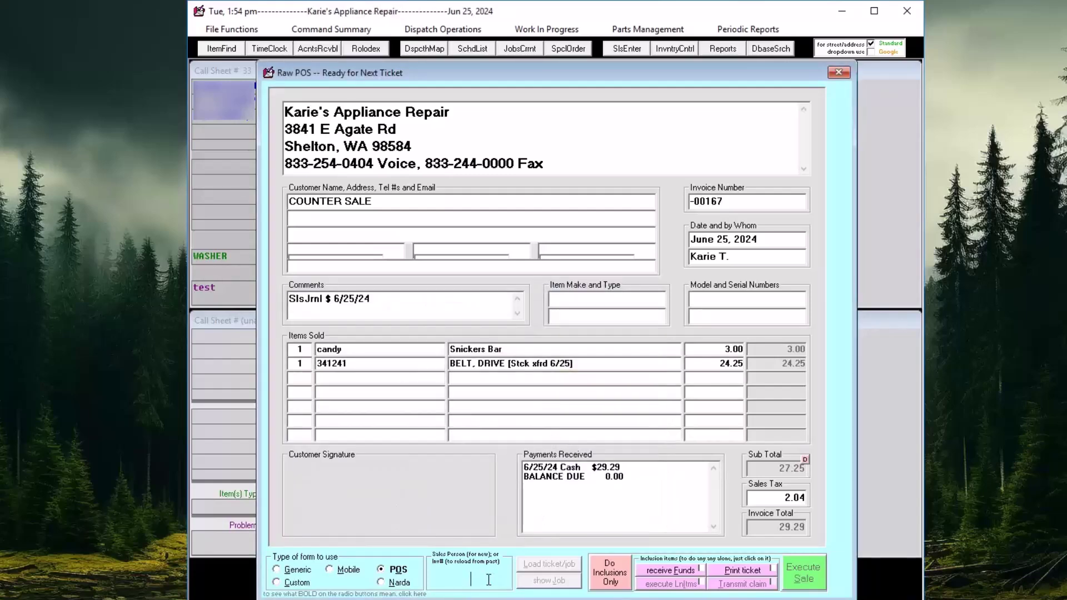
- Begin a fresh blank POS ticket for the next sale
key(Return)
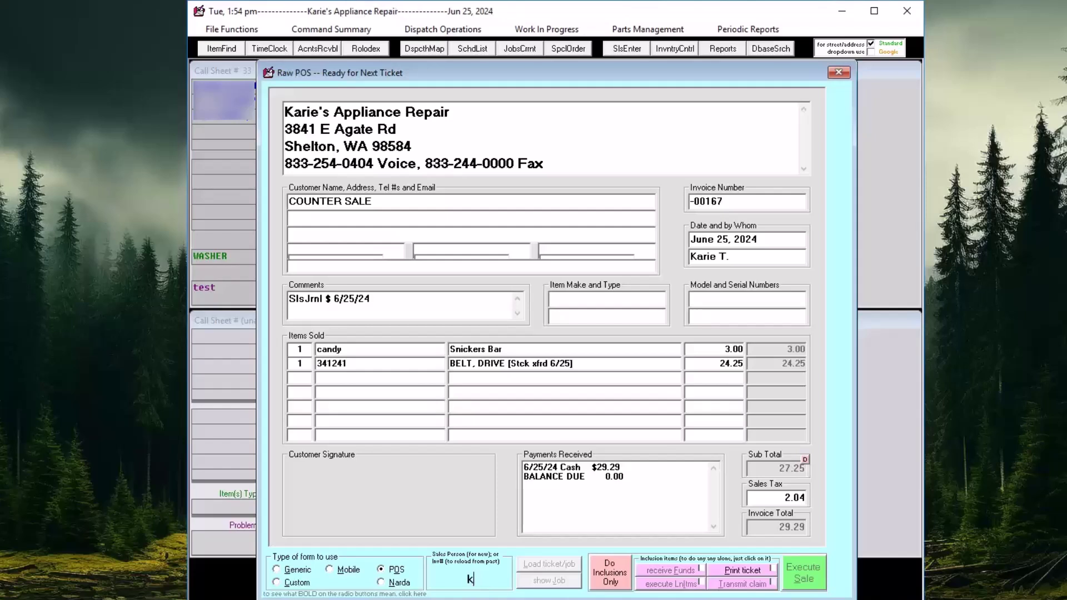